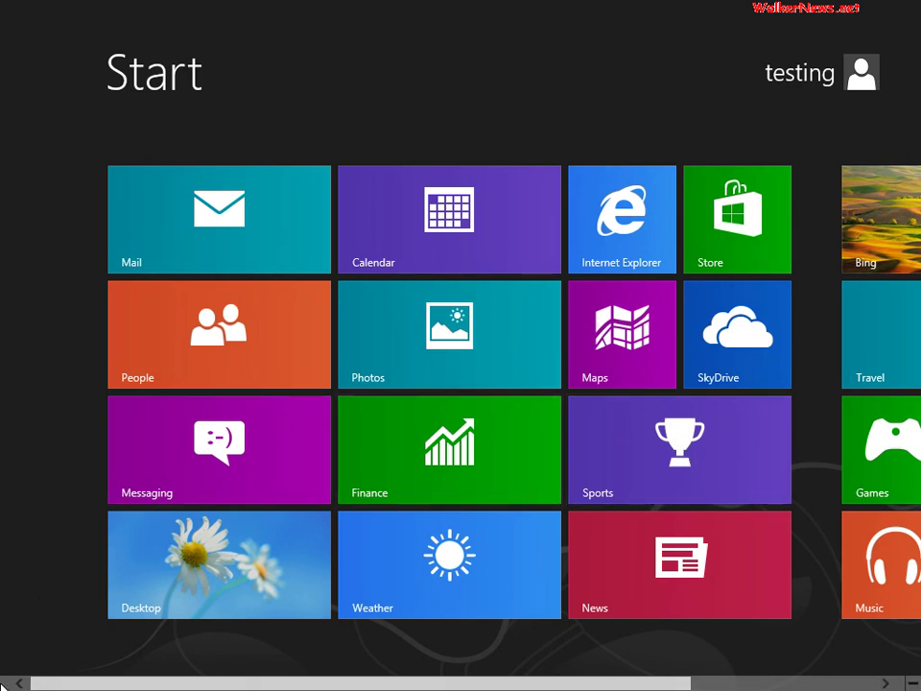
Open the Windows Activation details from the System information page and try to activate Windows.
{"action": "right_click", "coordinate": [5, 685]}
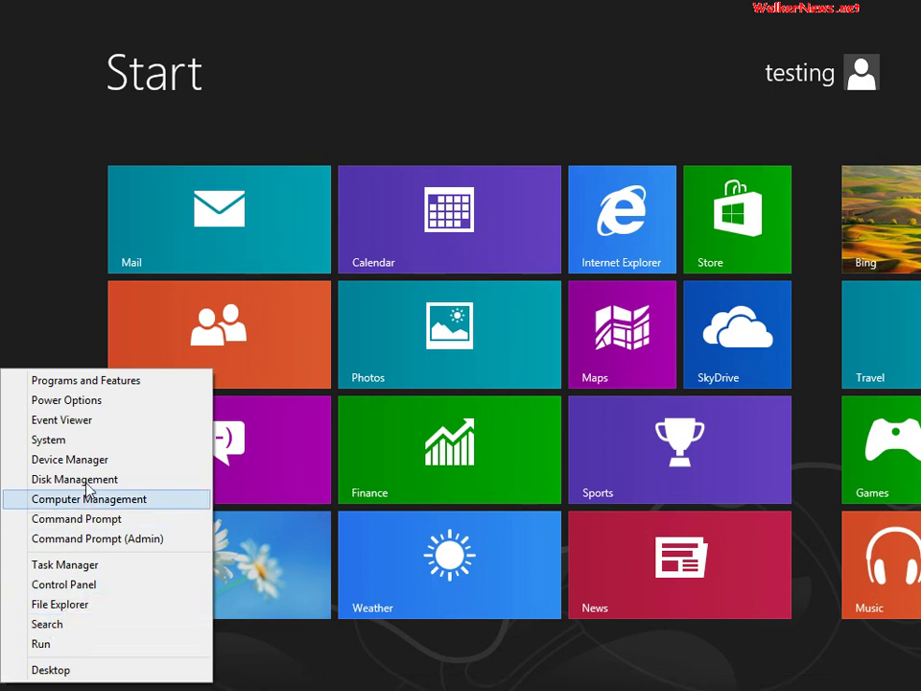
{"action": "left_click", "coordinate": [91, 442]}
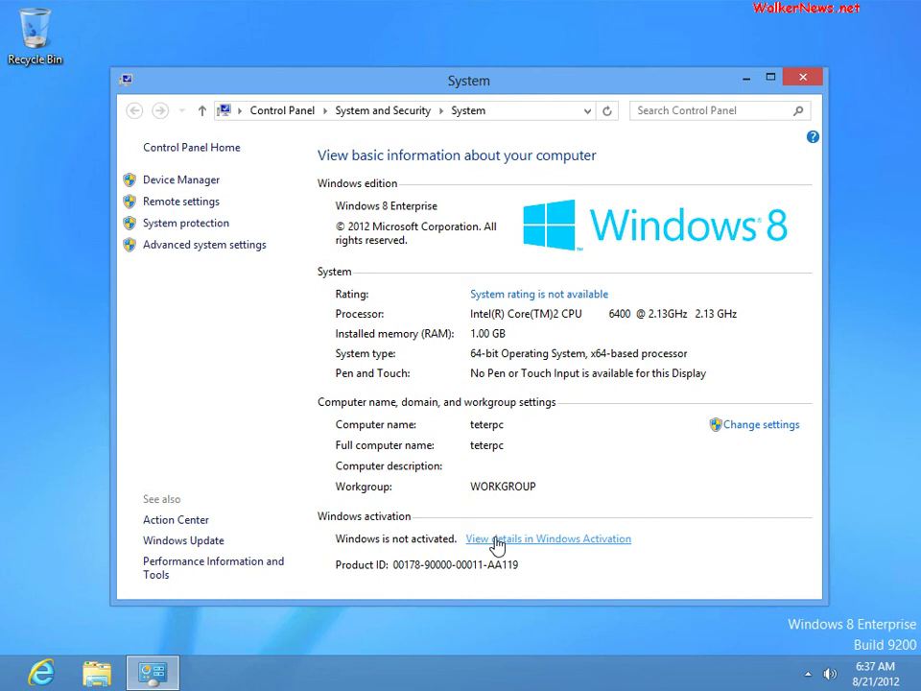
{"action": "left_click", "coordinate": [496, 542]}
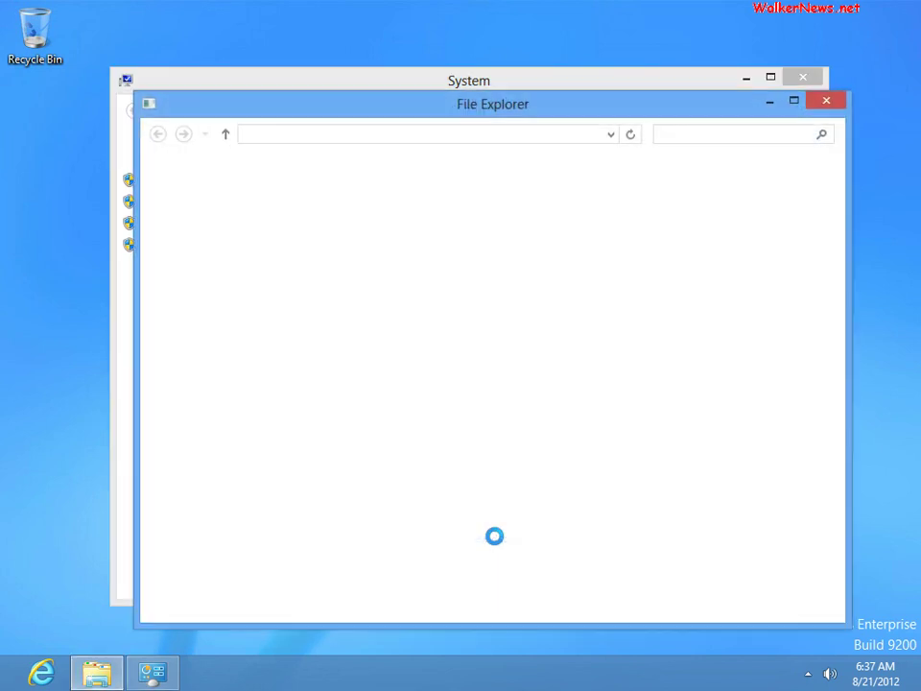
{"action": "left_click", "coordinate": [240, 258]}
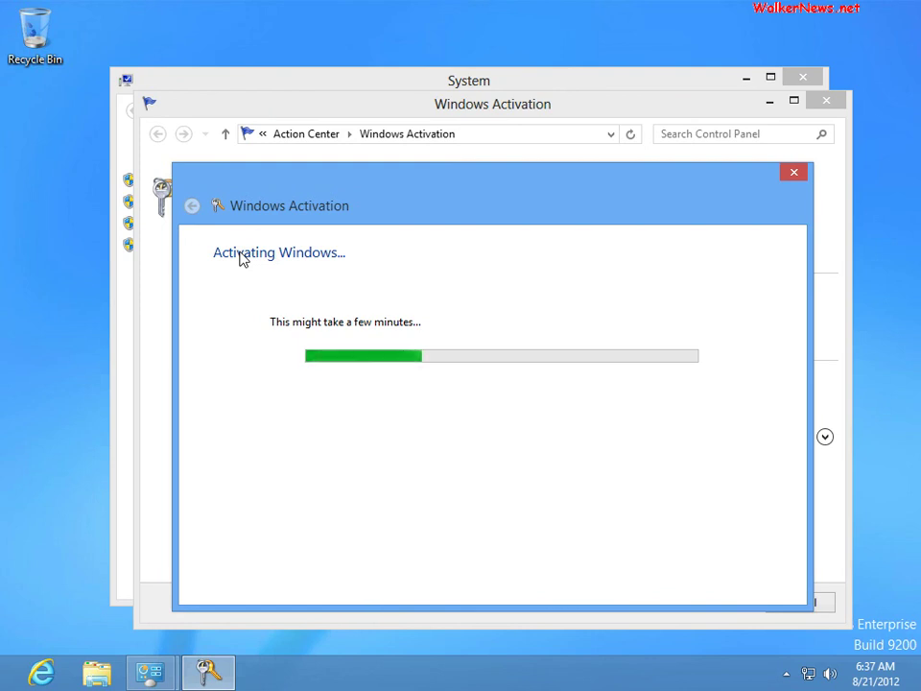
Open a Command Prompt with administrator rights, approve elevation and move its window above the activation error details.
{"action": "right_click", "coordinate": [10, 684]}
{"action": "right_click", "coordinate": [4, 684]}
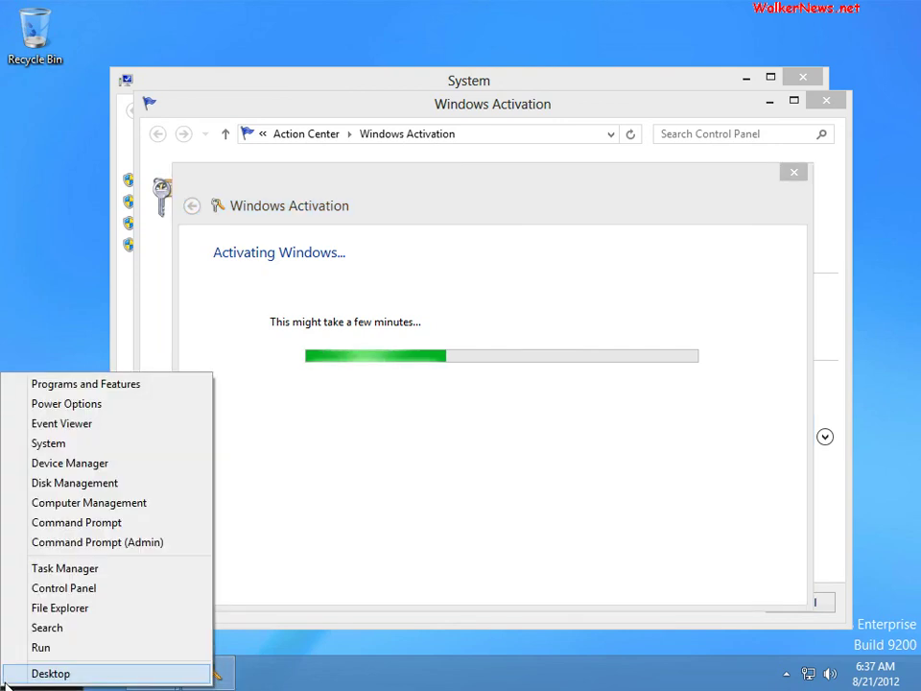
{"action": "left_click", "coordinate": [69, 543]}
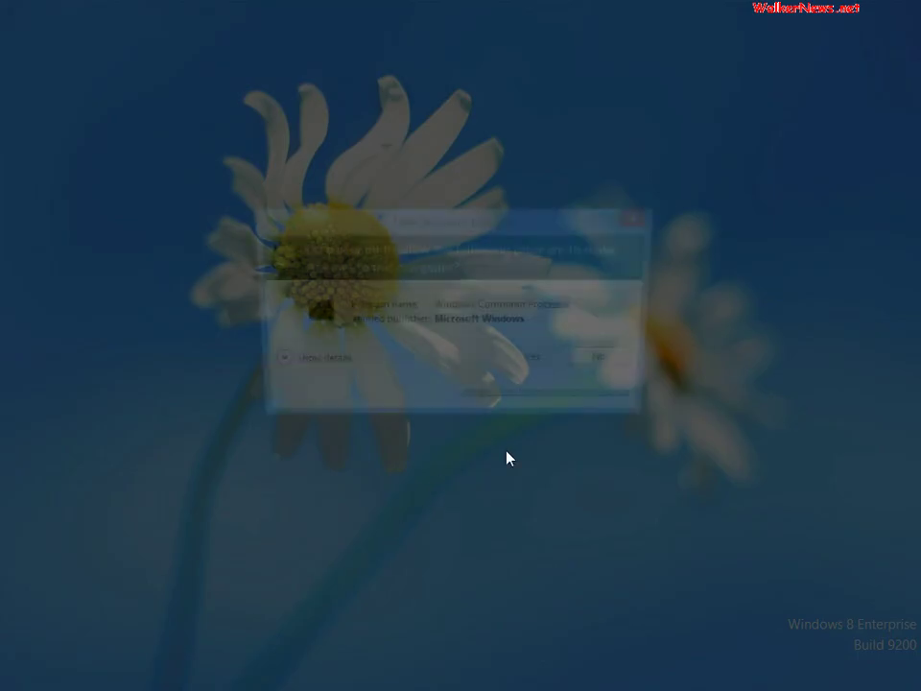
{"action": "left_click", "coordinate": [533, 371]}
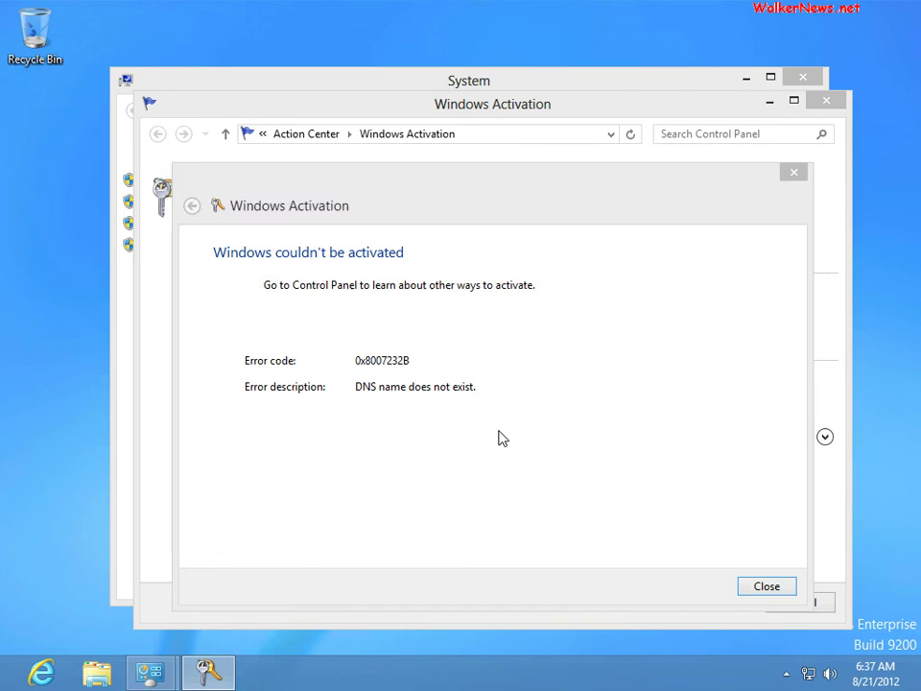
{"action": "left_click_drag", "start_coordinate": [446, 113], "coordinate": [474, 63]}
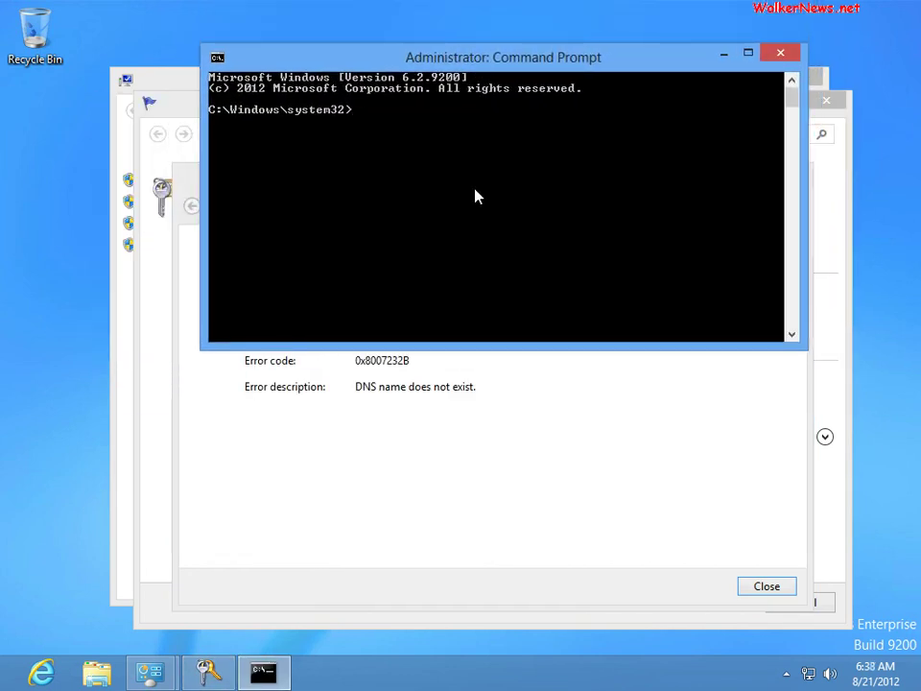
Display the Windows license information with slmgr.vbs /dli and dismiss the result.
{"action": "type", "text": "slmgr.vbs /dli"}
{"action": "key", "text": "Return"}
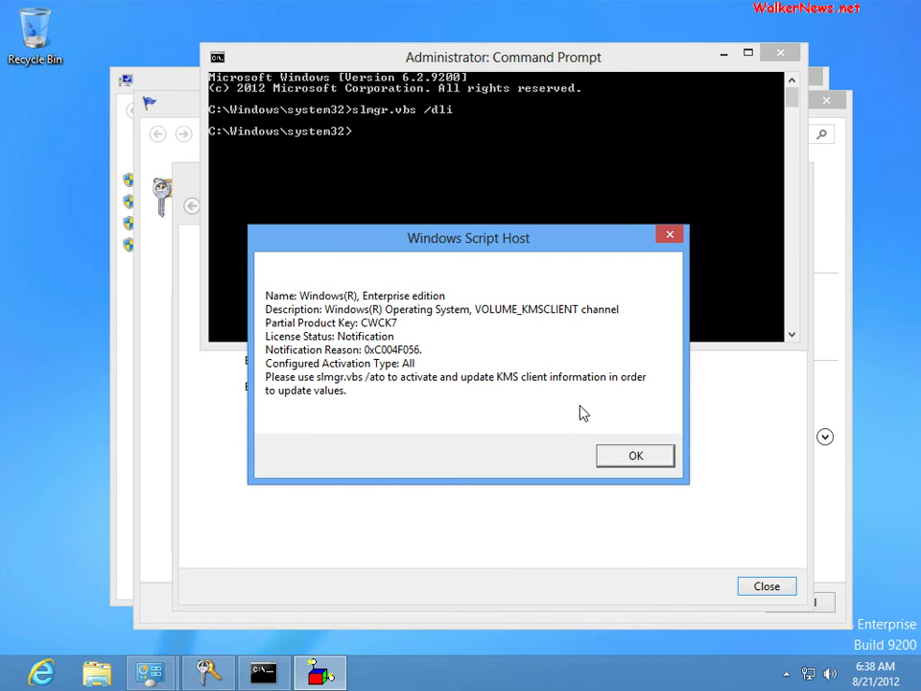
{"action": "left_click", "coordinate": [632, 465]}
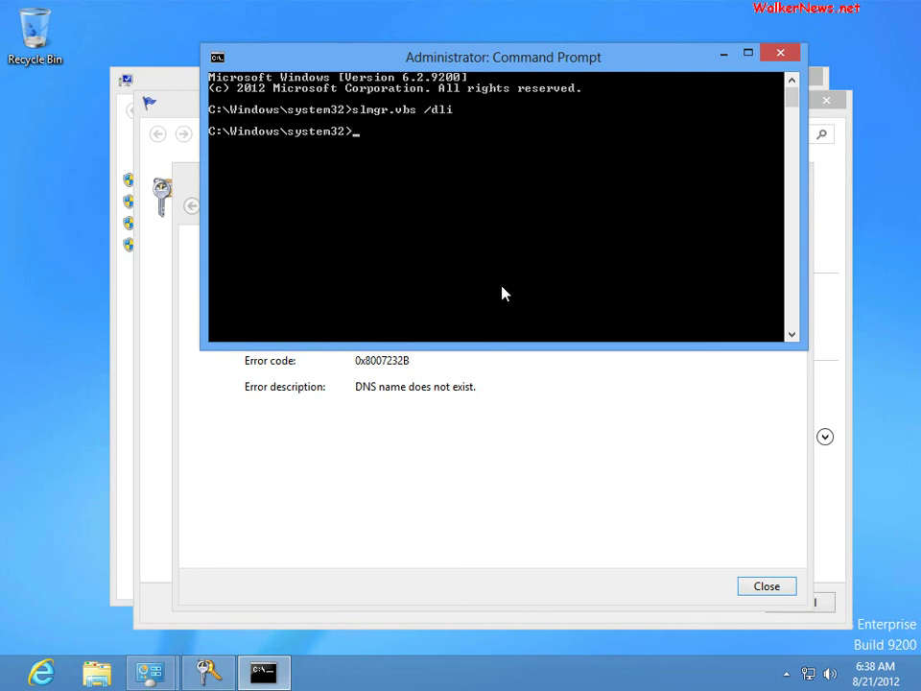
{"action": "key", "text": "Up"}
{"action": "key", "text": "BackSpace"}
{"action": "key", "text": "BackSpace"}
{"action": "key", "text": "BackSpace"}
{"action": "key", "text": "BackSpace"}
{"action": "key", "text": "BackSpace"}
{"action": "key", "text": "BackSpace"}
{"action": "key", "text": "BackSpace"}
{"action": "key", "text": "BackSpace"}
{"action": "key", "text": "BackSpace"}
{"action": "key", "text": "BackSpace"}
{"action": "key", "text": "BackSpace"}
{"action": "key", "text": "BackSpace"}
{"action": "key", "text": "BackSpace"}
{"action": "key", "text": "BackSpace"}
{"action": "type", "text": "sui 3"}
{"action": "key", "text": "Return"}
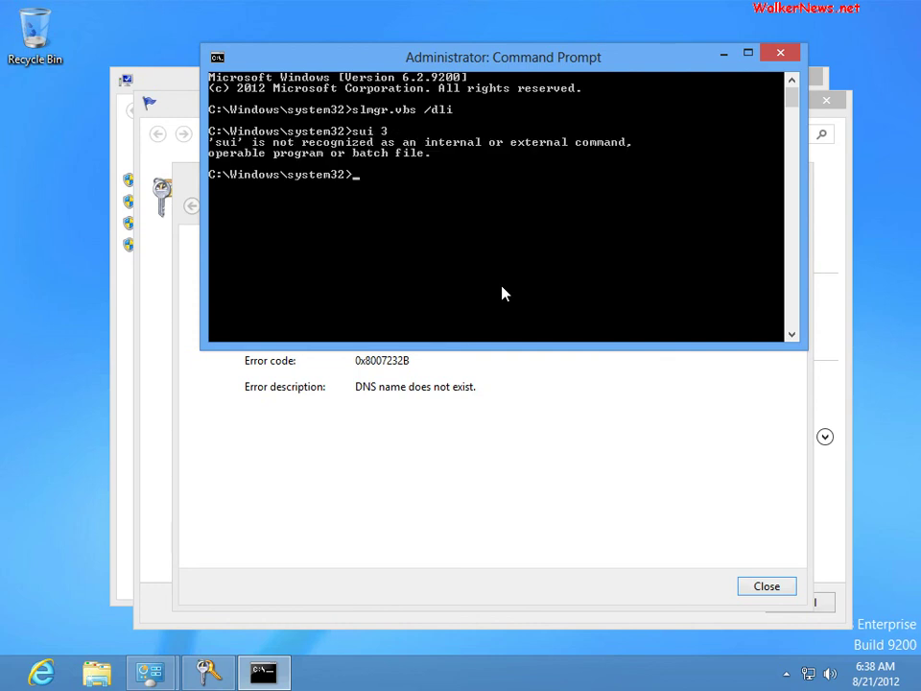
Try to open the product key entry dialog by running slui 3 at the command prompt.
{"action": "key", "text": "Up"}
{"action": "key", "text": "BackSpace"}
{"action": "key", "text": "BackSpace"}
{"action": "key", "text": "BackSpace"}
{"action": "key", "text": "BackSpace"}
{"action": "type", "text": "lui 3"}
{"action": "key", "text": "Return"}
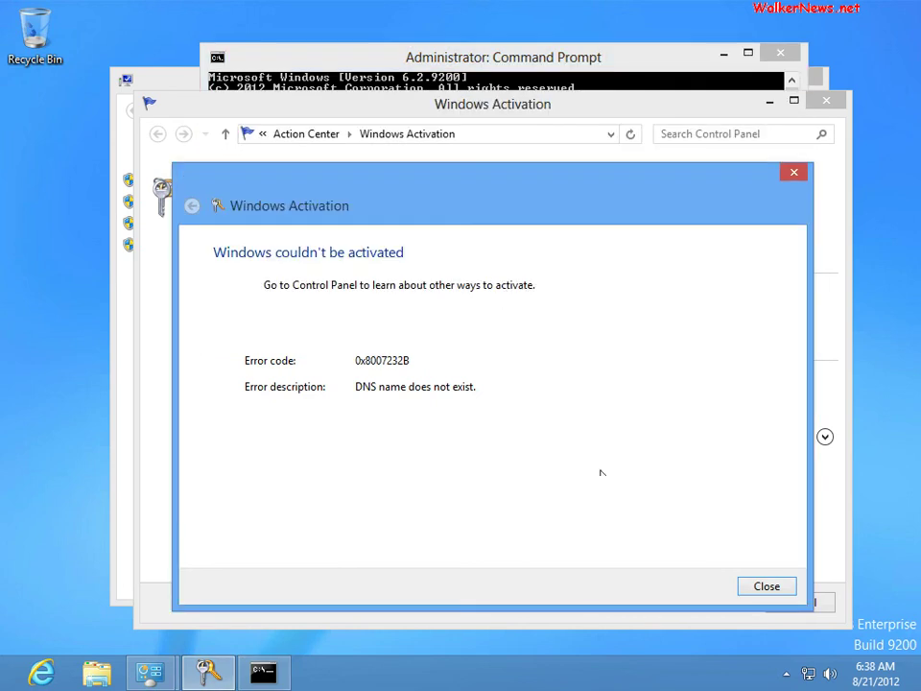
Close the activation error dialog and the Windows Activation window behind it.
{"action": "left_click", "coordinate": [765, 588]}
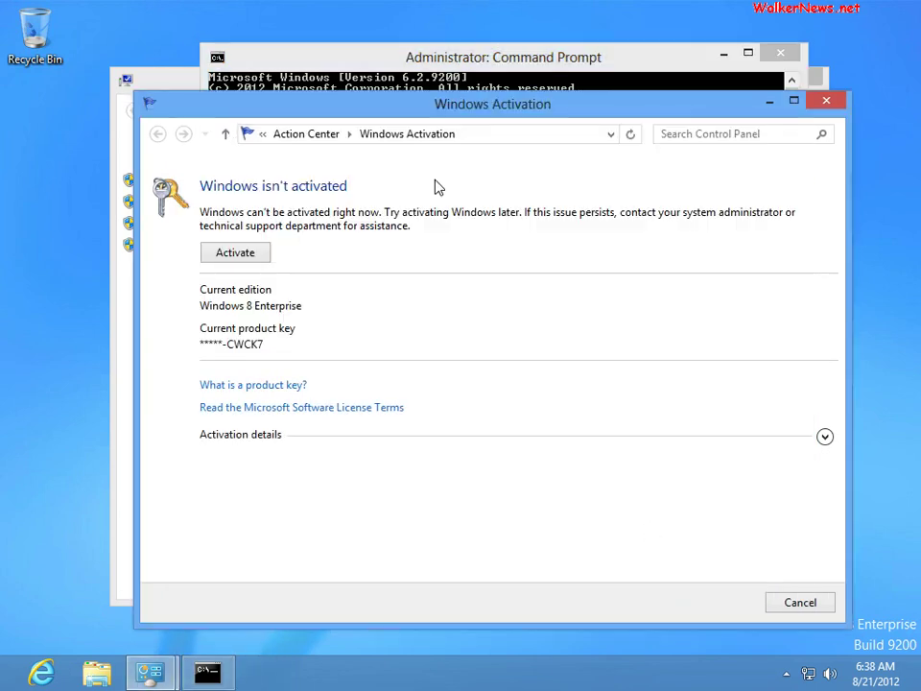
{"action": "left_click", "coordinate": [776, 602]}
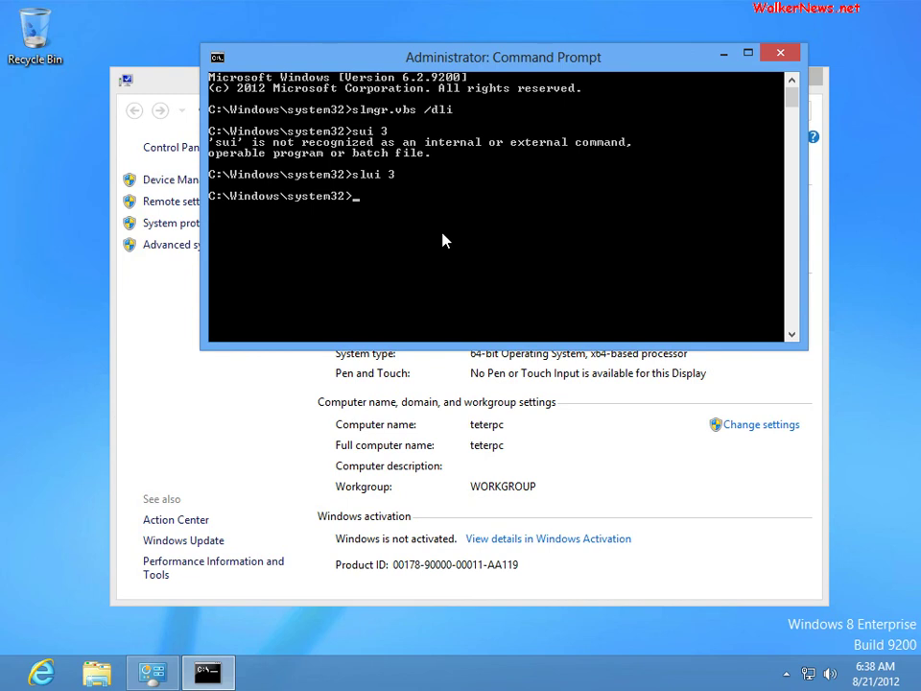
Clear the command prompt with cls and run slui 3 to open the product key entry dialog.
{"action": "type", "text": "cls"}
{"action": "key", "text": "Return"}
{"action": "type", "text": "slui 3"}
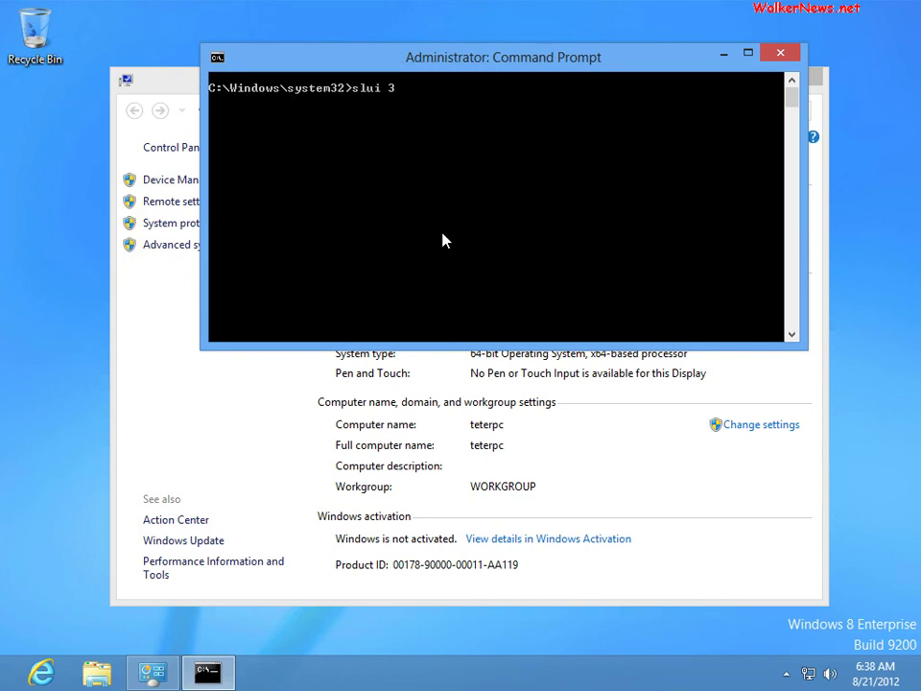
{"action": "key", "text": "Return"}
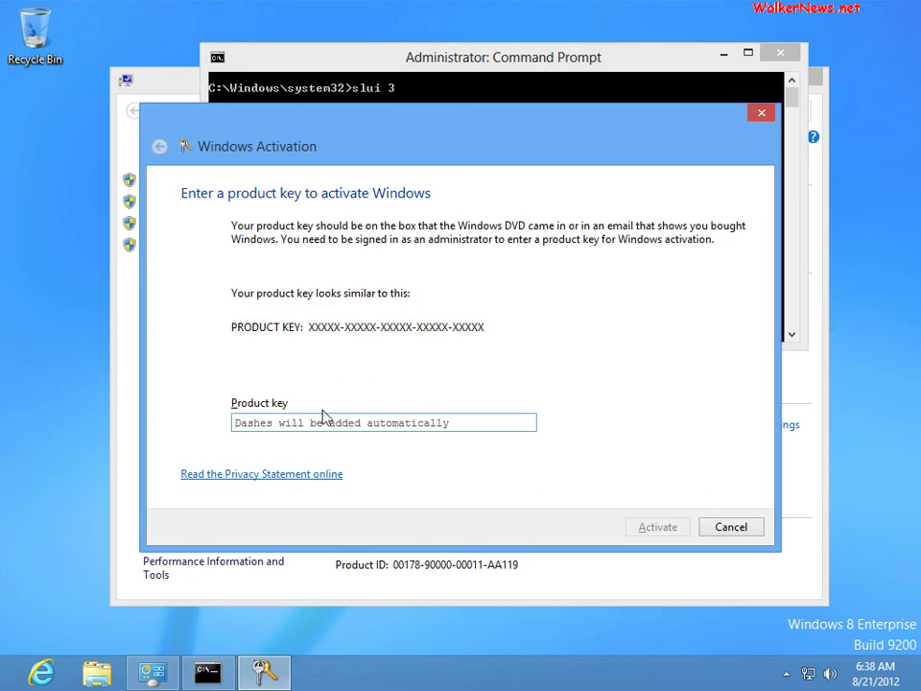